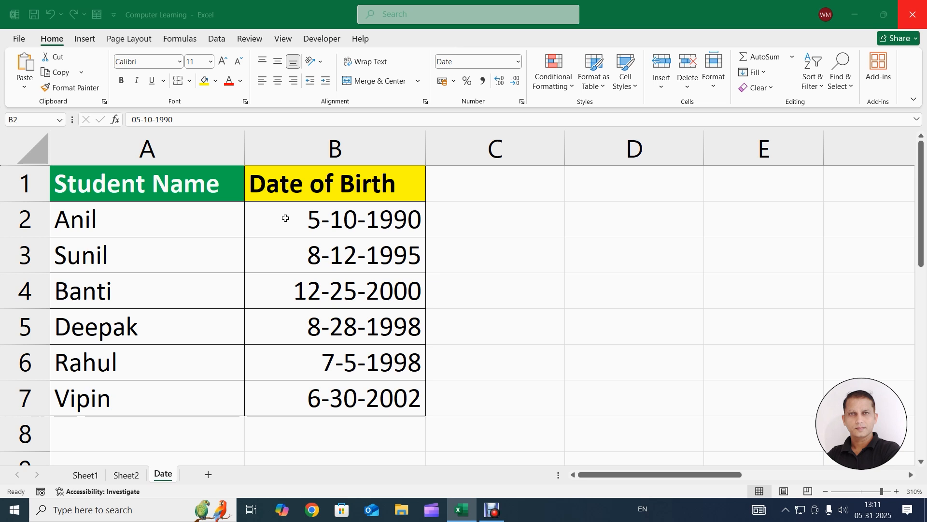
# Format the dates of birth in B2:B7 with the English (India) locale and the 14-03-2012 date type.
pyautogui.click(497, 244)
pyautogui.moveTo(257, 214); pyautogui.dragTo(256, 394)
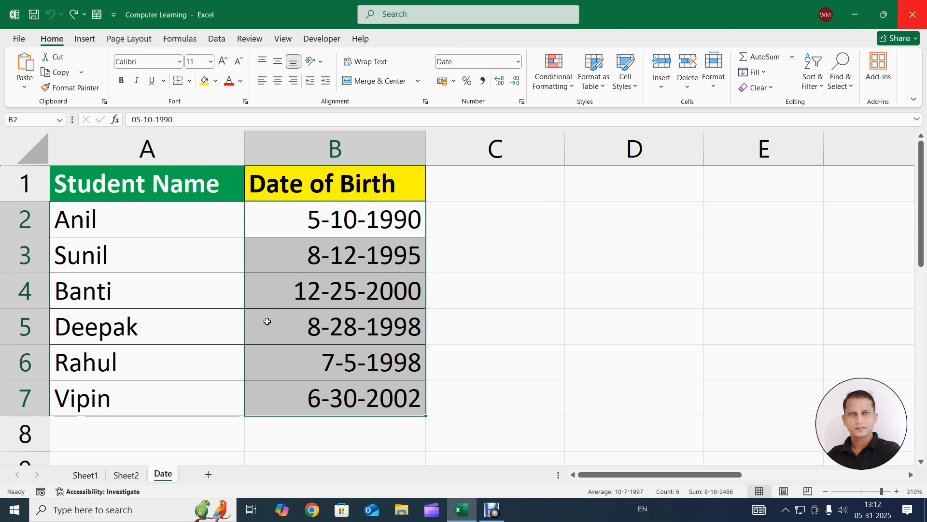
pyautogui.hotkey('ctrl', '1')
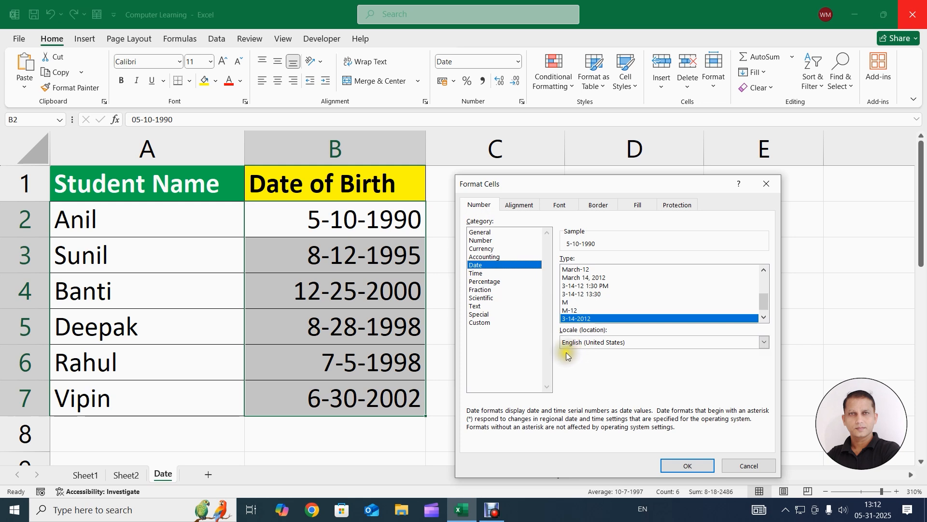
pyautogui.click(616, 343)
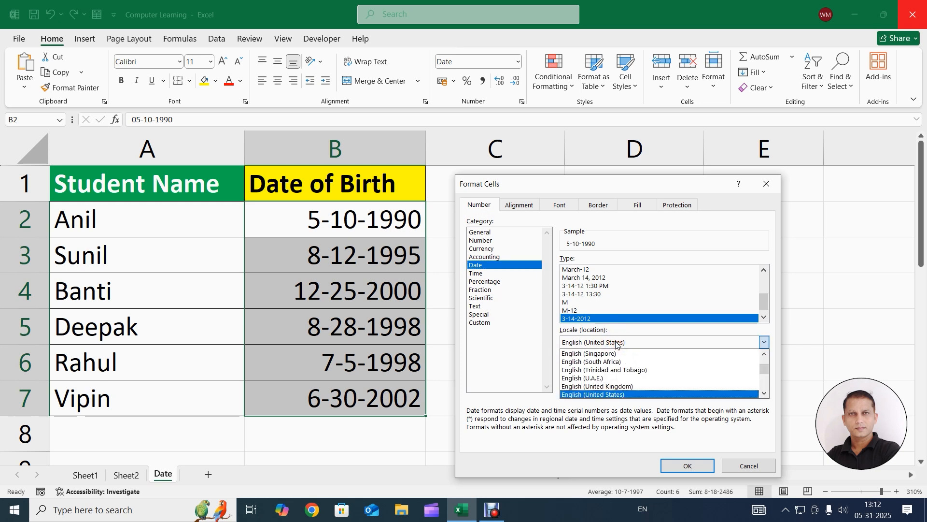
pyautogui.scroll(3, 616, 367)
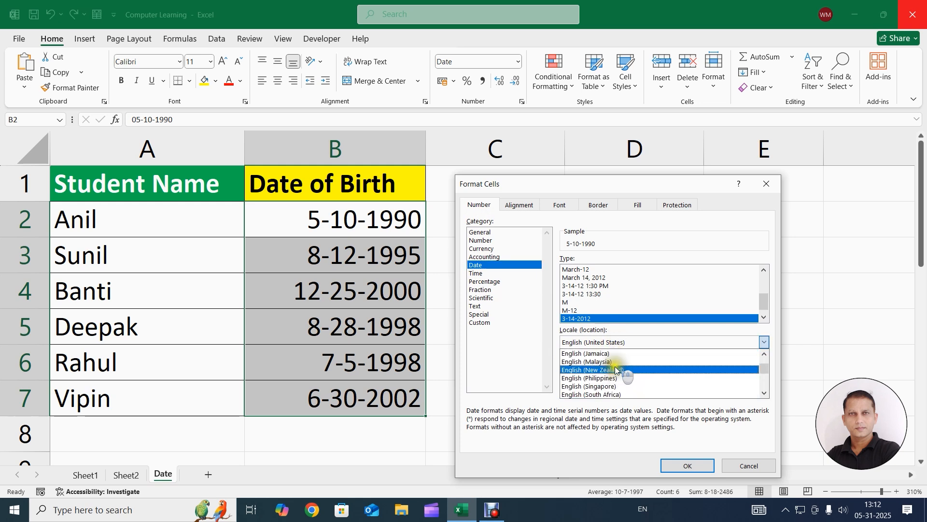
pyautogui.click(606, 362)
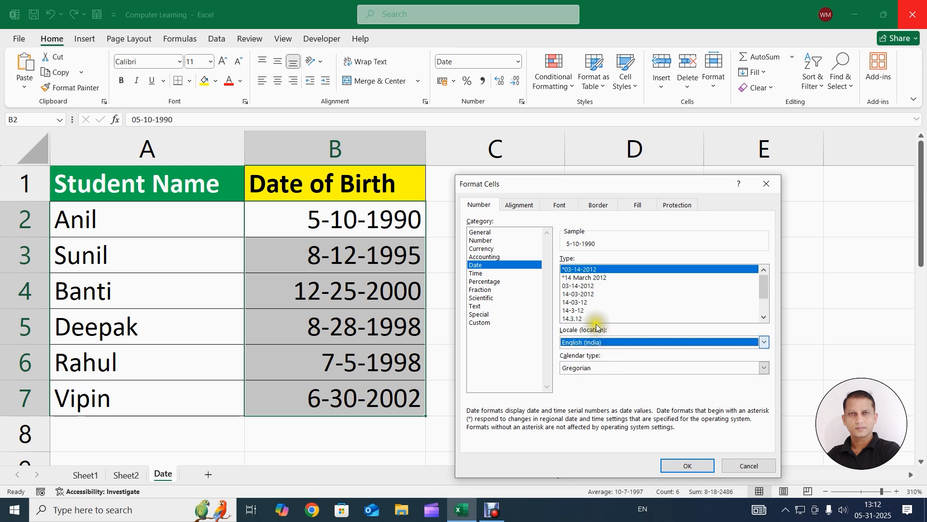
pyautogui.click(577, 294)
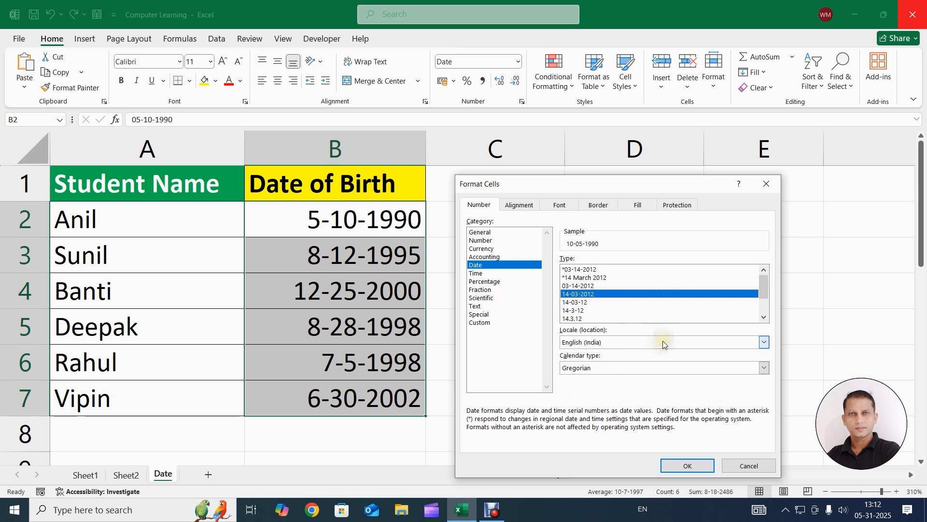
pyautogui.click(685, 465)
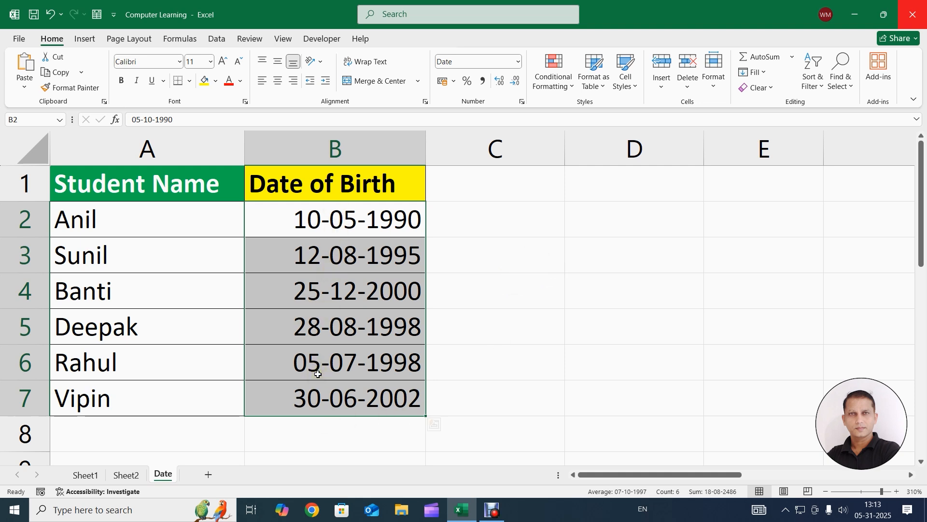
pyautogui.click(531, 243)
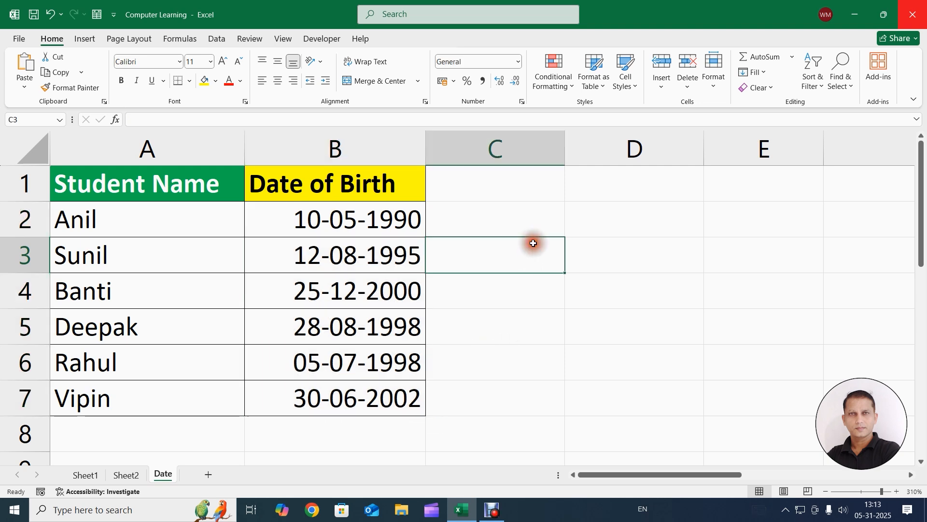
# Insert today's date as a static value in cell B8, below the dates of birth.
pyautogui.click(344, 429)
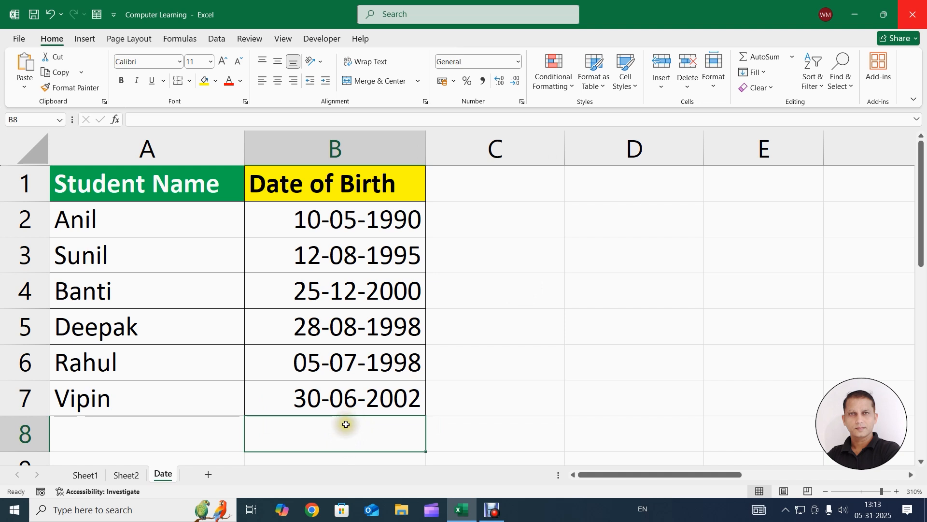
pyautogui.hotkey('ctrl', ';')
pyautogui.press('Return')
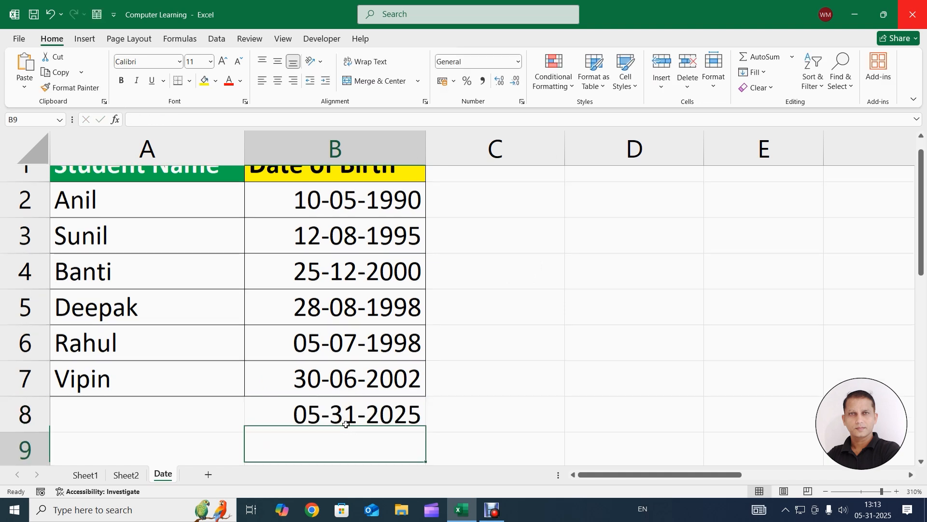
pyautogui.click(355, 401)
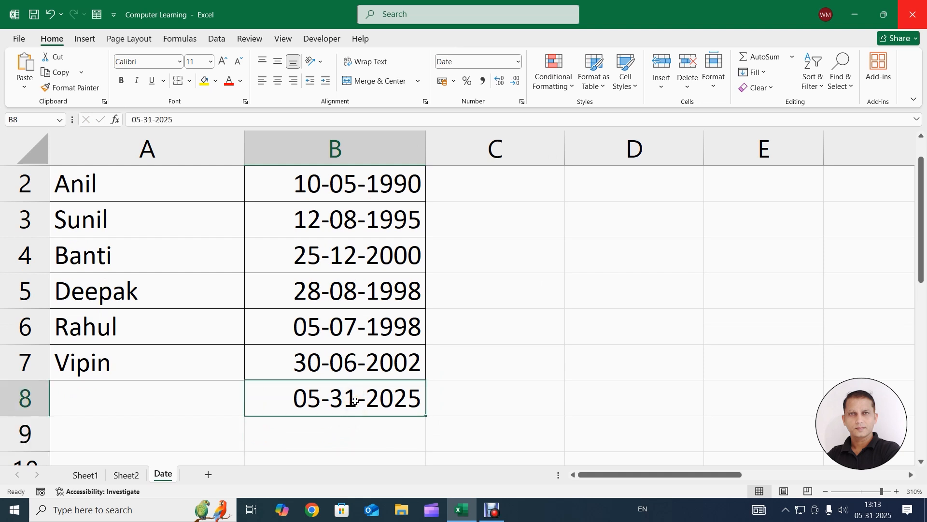
pyautogui.scroll(1, 561, 350)
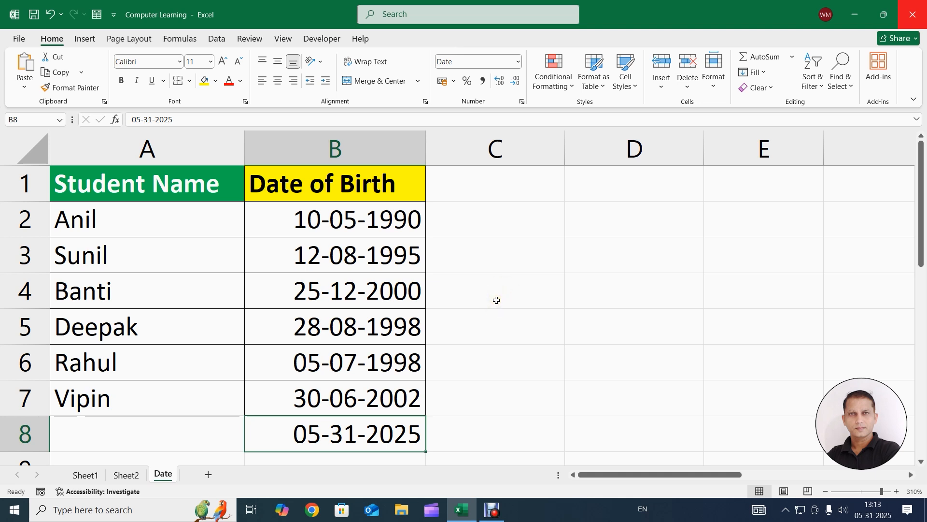
# Switch to the Windows Control Panel and open the Region settings for date, time and number formats.
pyautogui.press('super')
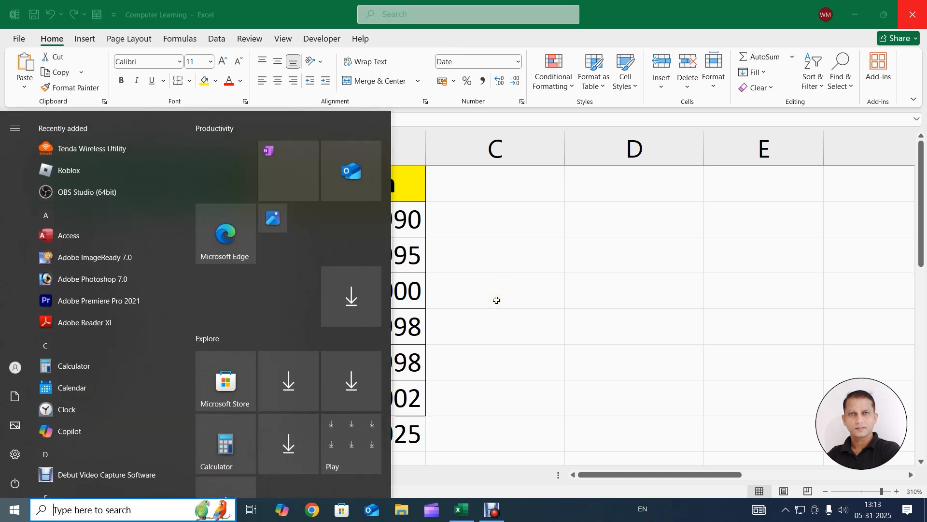
pyautogui.write('c')
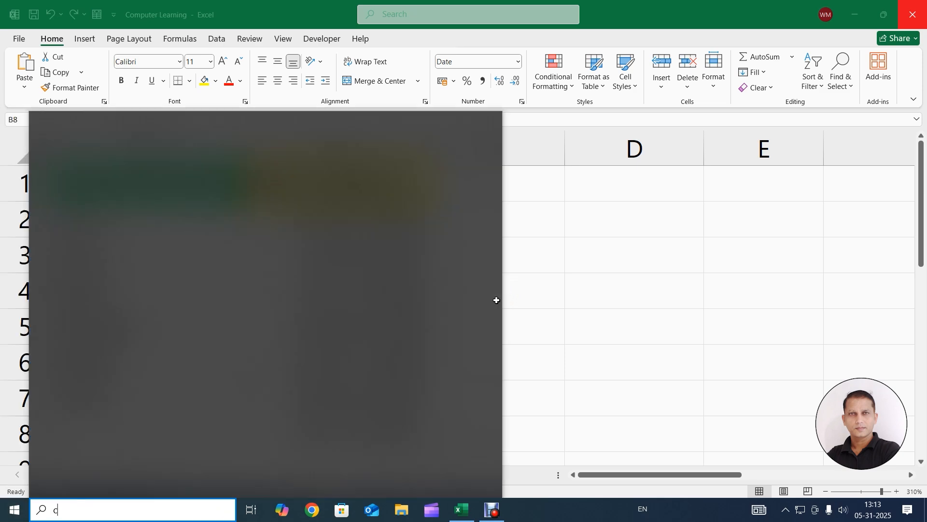
pyautogui.write('ontro')
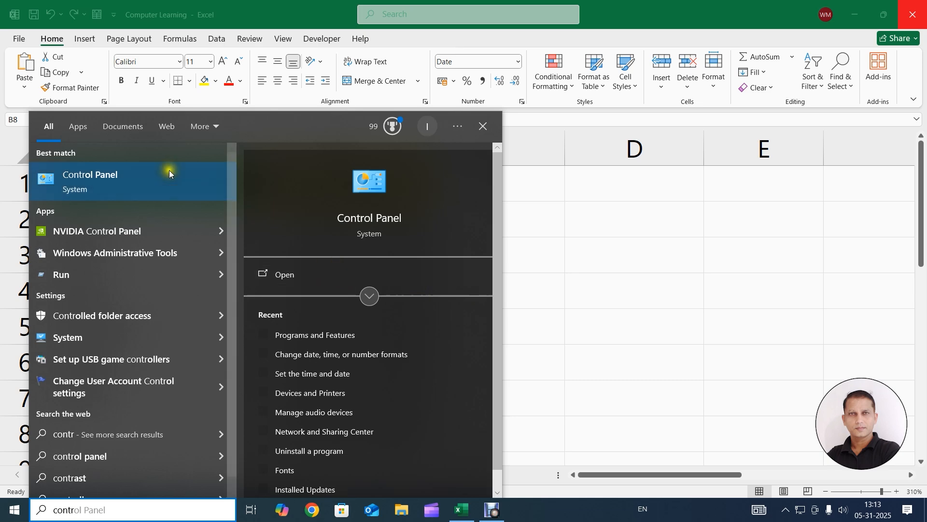
pyautogui.click(284, 275)
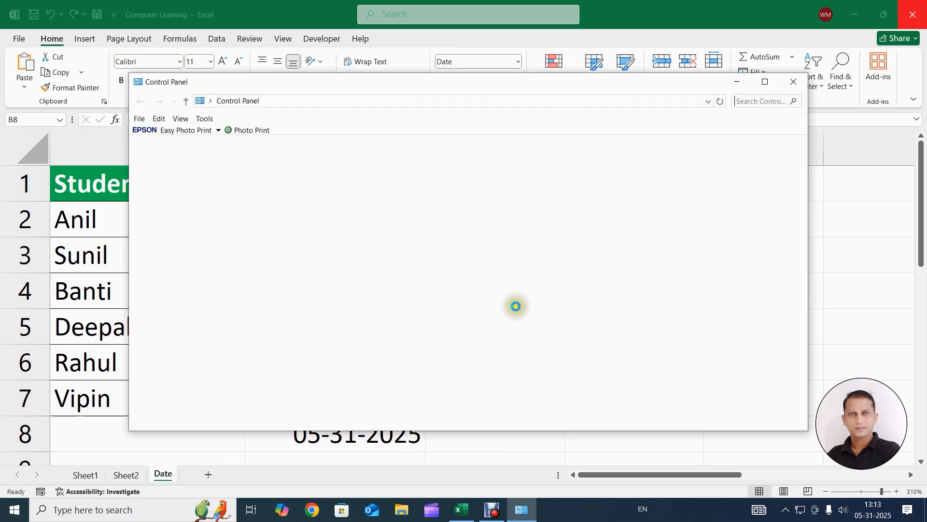
pyautogui.click(486, 315)
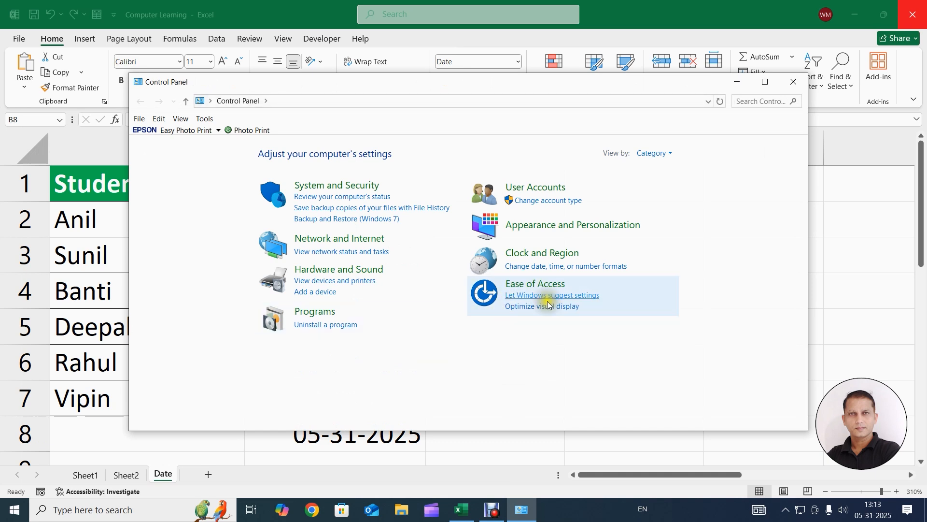
pyautogui.click(556, 254)
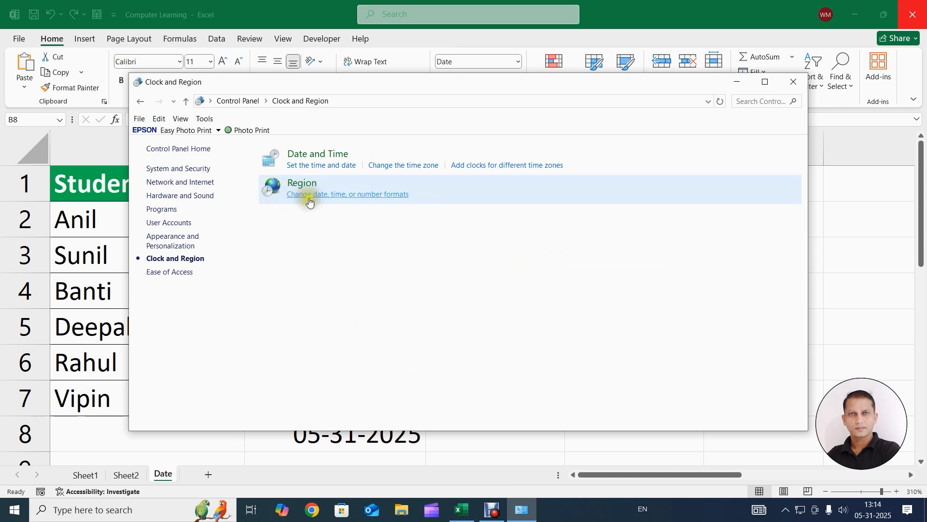
pyautogui.click(344, 195)
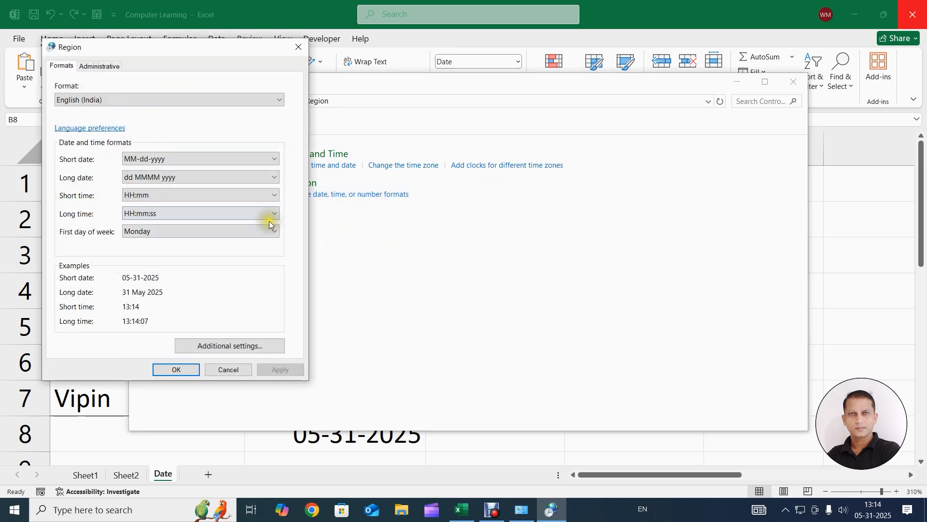
pyautogui.moveTo(175, 50); pyautogui.dragTo(290, 87)
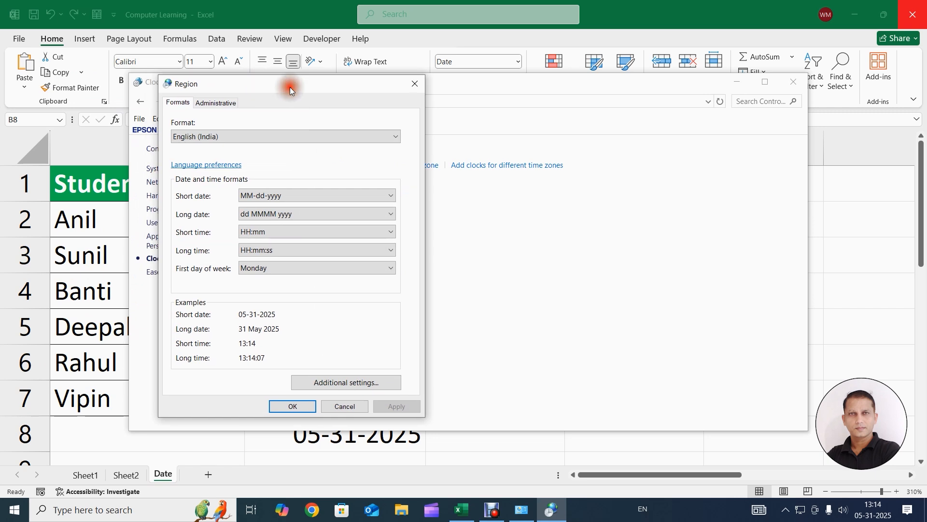
# Customize the Windows short date format as dd-mm-yyyy, apply the regional settings and close Control Panel.
pyautogui.click(360, 384)
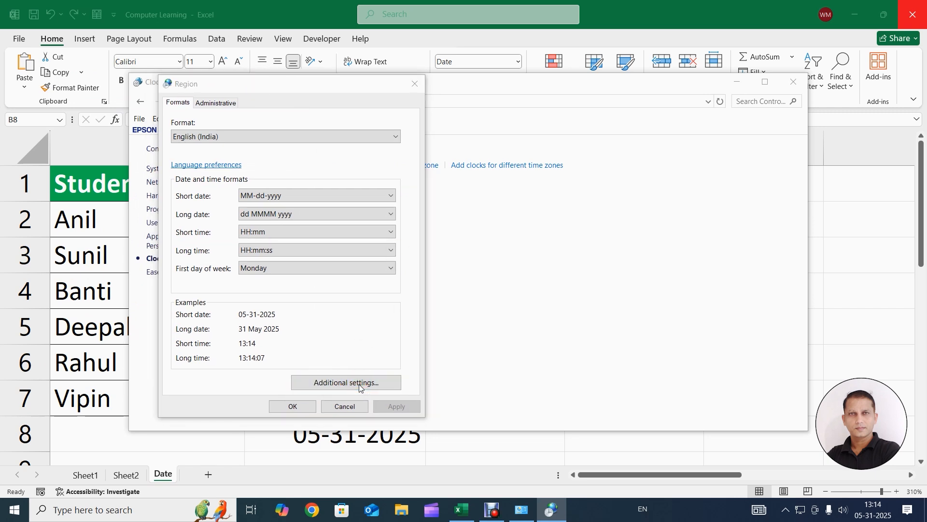
pyautogui.moveTo(306, 140); pyautogui.dragTo(315, 117)
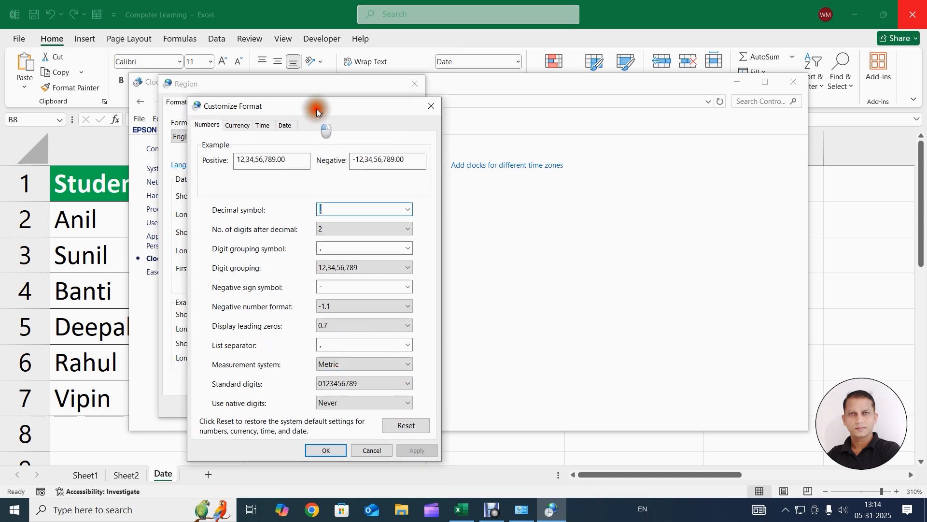
pyautogui.click(286, 125)
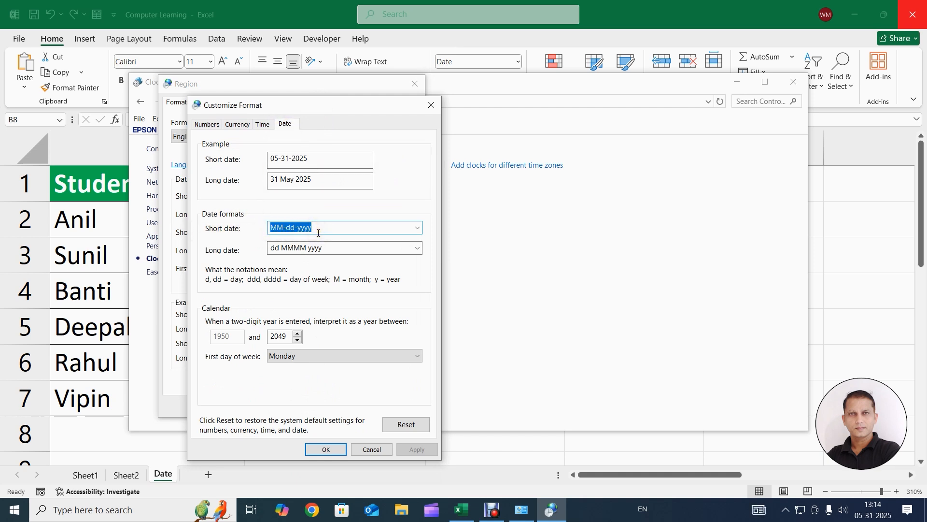
pyautogui.moveTo(862, 513)
pyautogui.press('BackSpace')
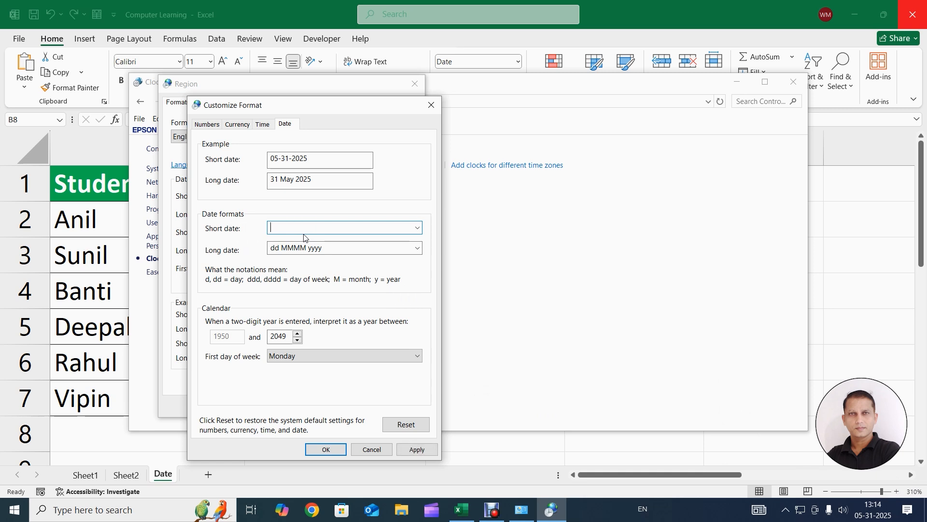
pyautogui.write('dd-mm-yyyy')
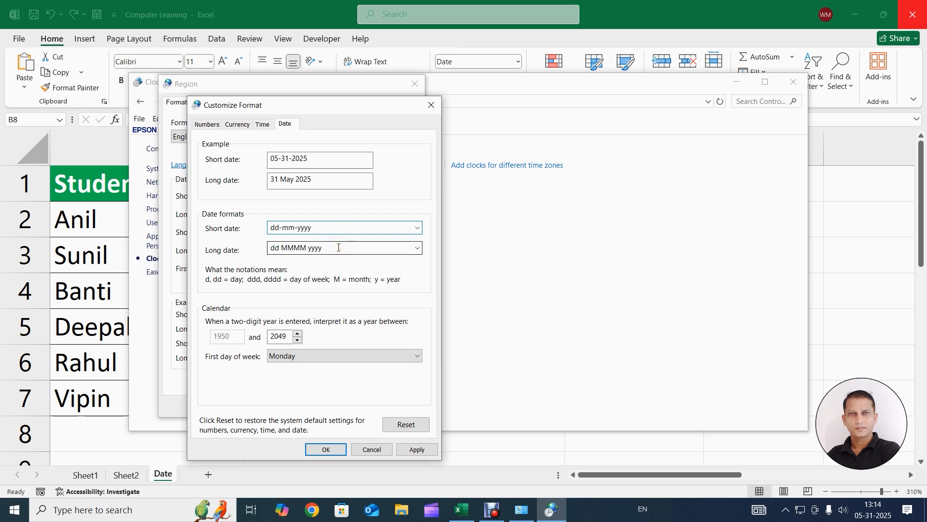
pyautogui.click(320, 449)
pyautogui.click(396, 405)
pyautogui.click(300, 406)
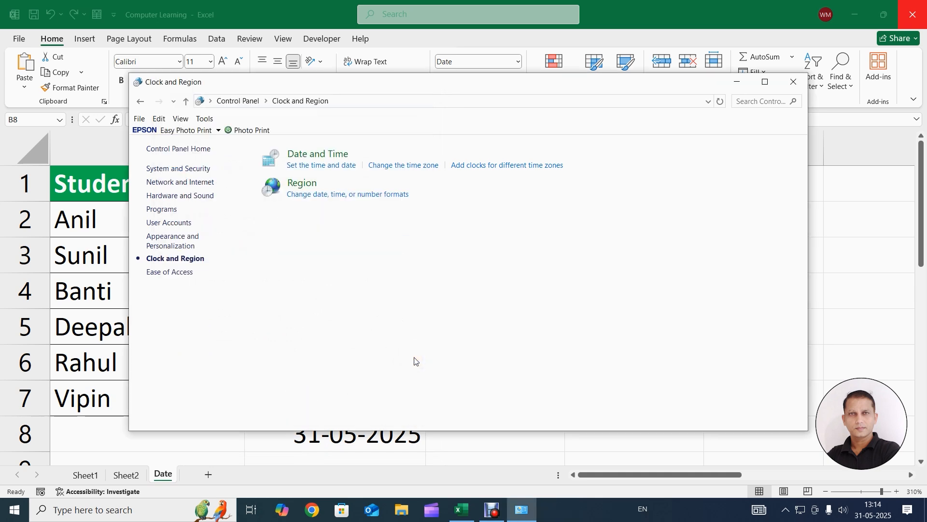
pyautogui.click(792, 82)
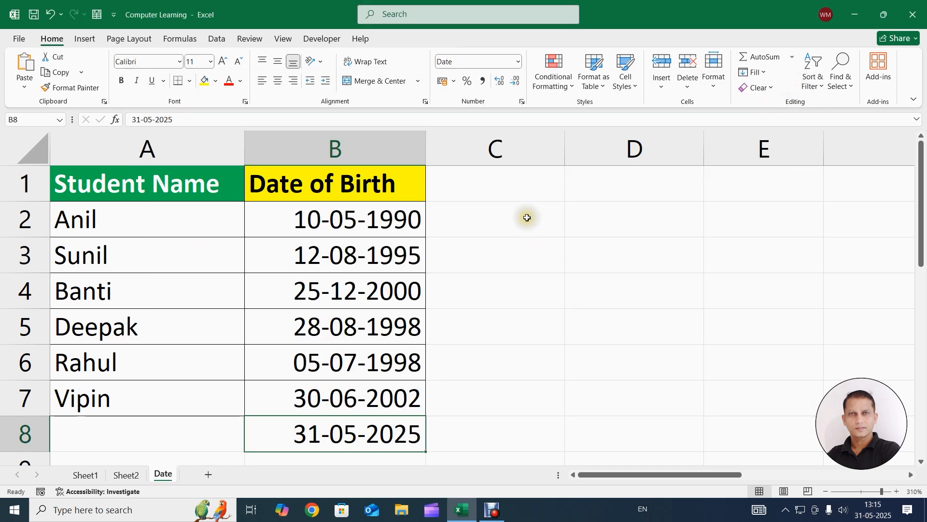
# Switch back to Excel and insert today's date as a static value in cell D2.
pyautogui.click(599, 207)
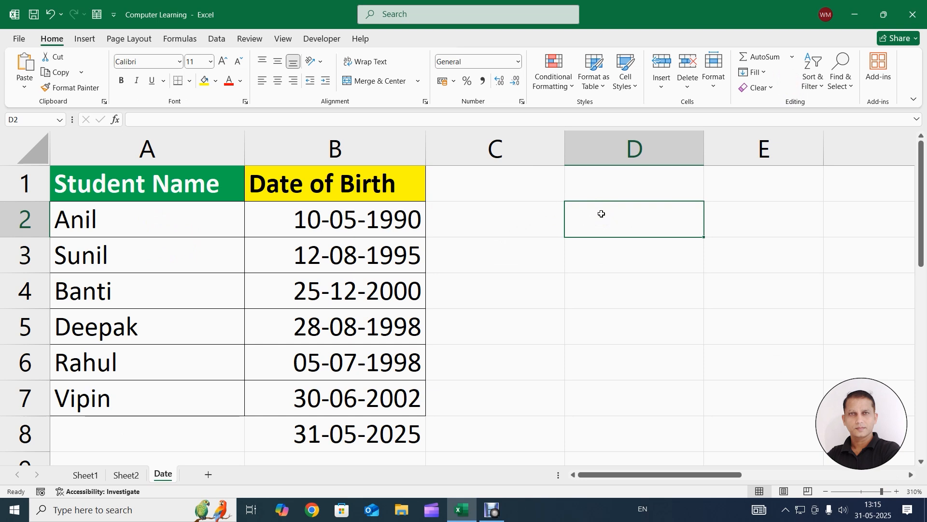
pyautogui.hotkey('ctrl', ';')
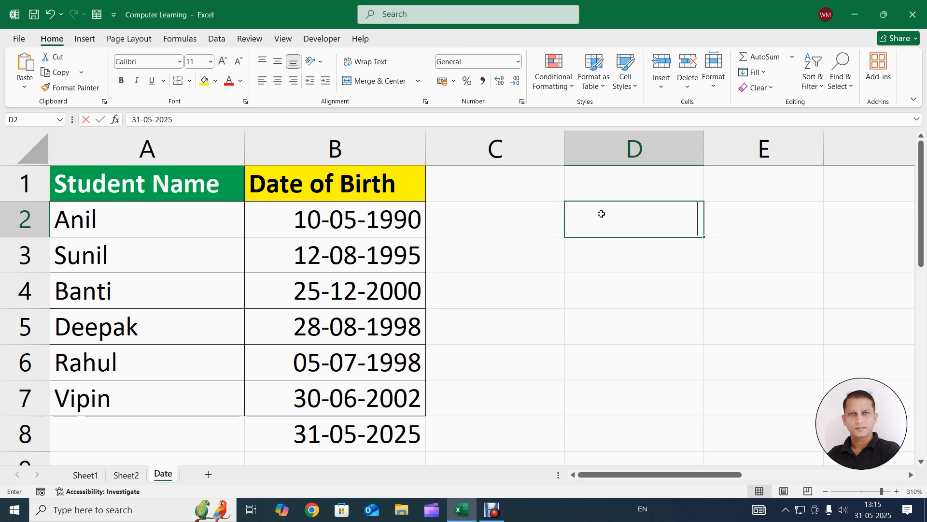
pyautogui.press('Return')
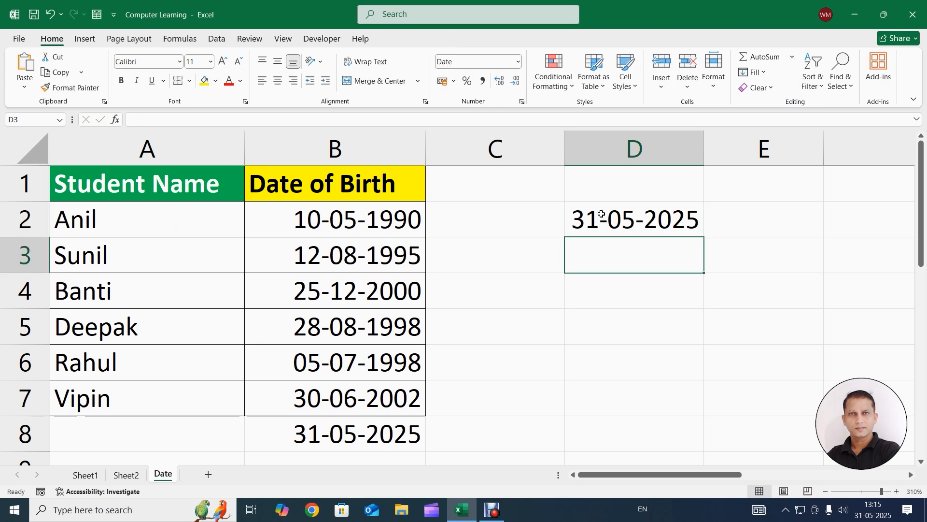